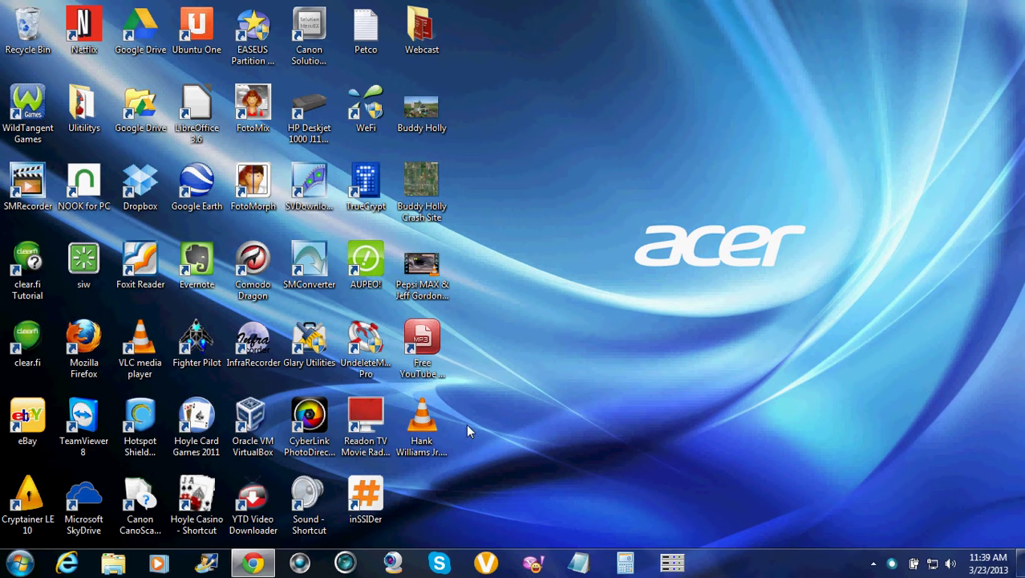
# Restore the Chrome window showing the Ninite homepage over the desktop.
pyautogui.click(248, 565)
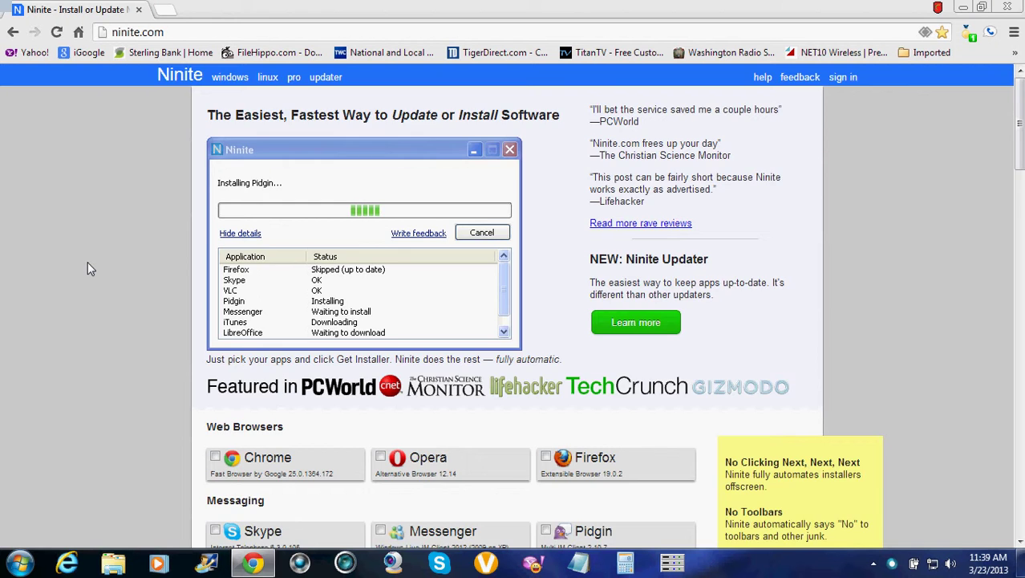
# Tick Chrome, Firefox, Skype, Yahoo! Messenger and VLC in Ninite's app list.
pyautogui.scroll(-3, 88, 263)
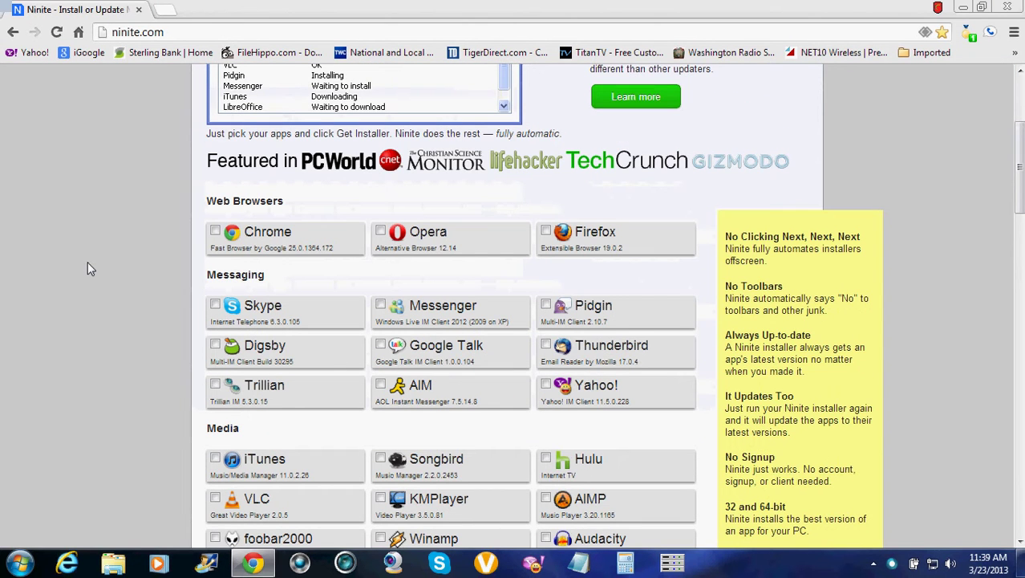
pyautogui.click(216, 233)
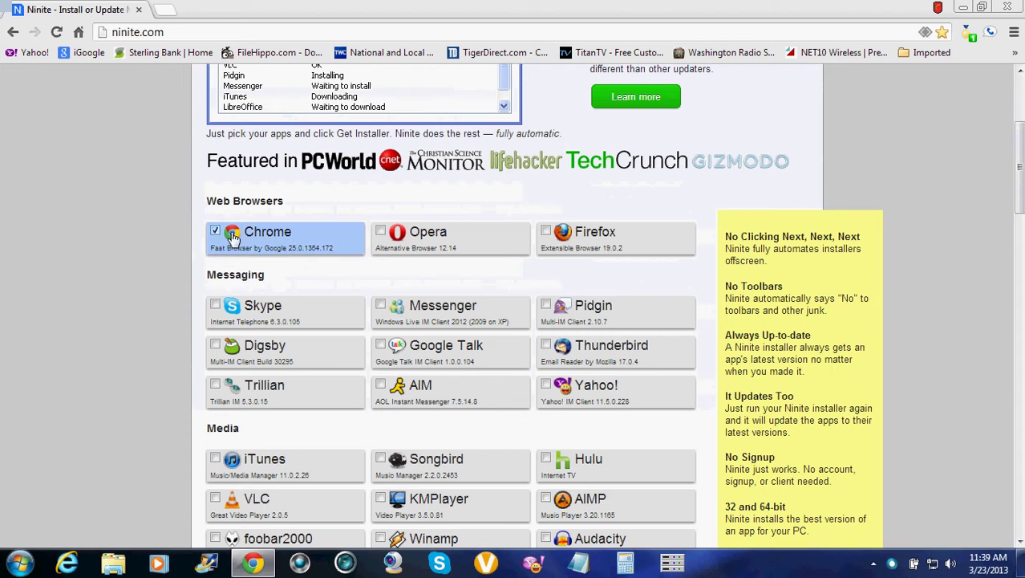
pyautogui.click(548, 232)
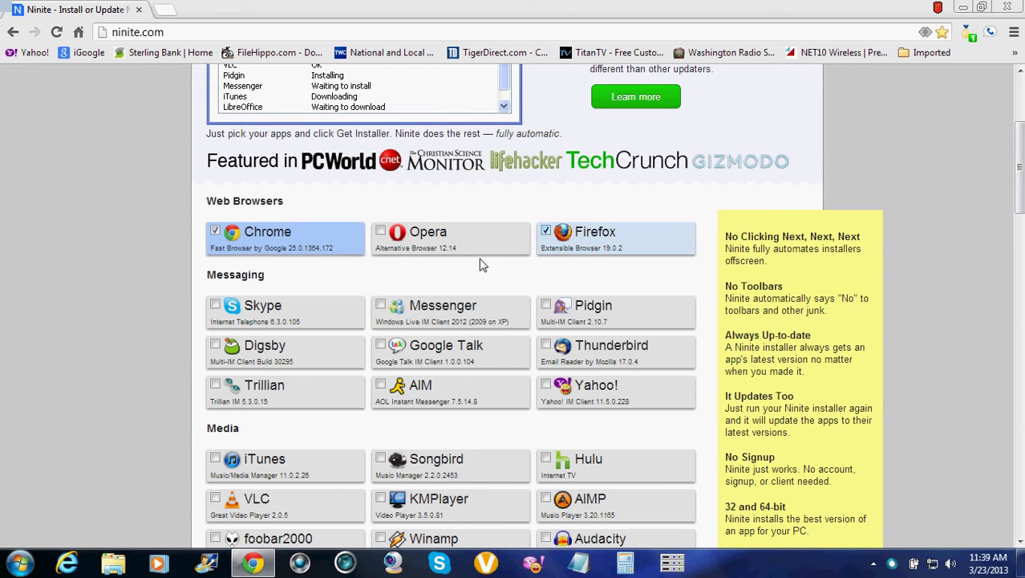
pyautogui.click(218, 306)
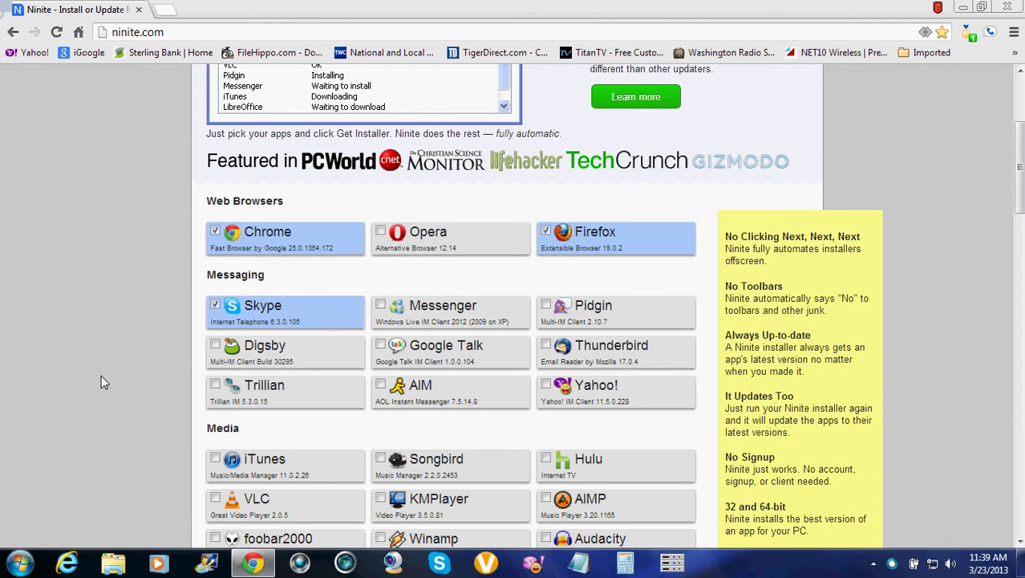
pyautogui.scroll(-2, 102, 381)
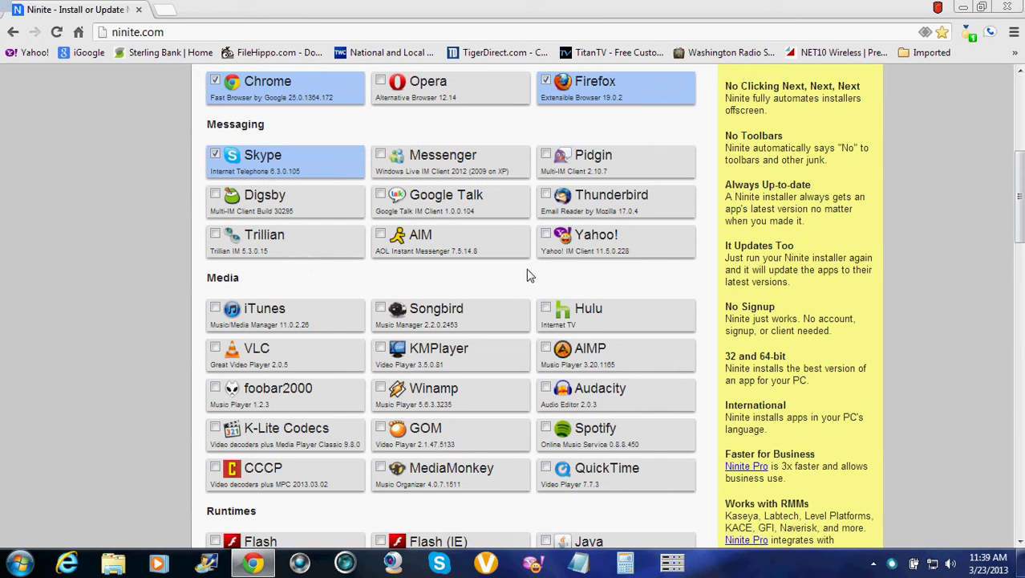
pyautogui.click(551, 240)
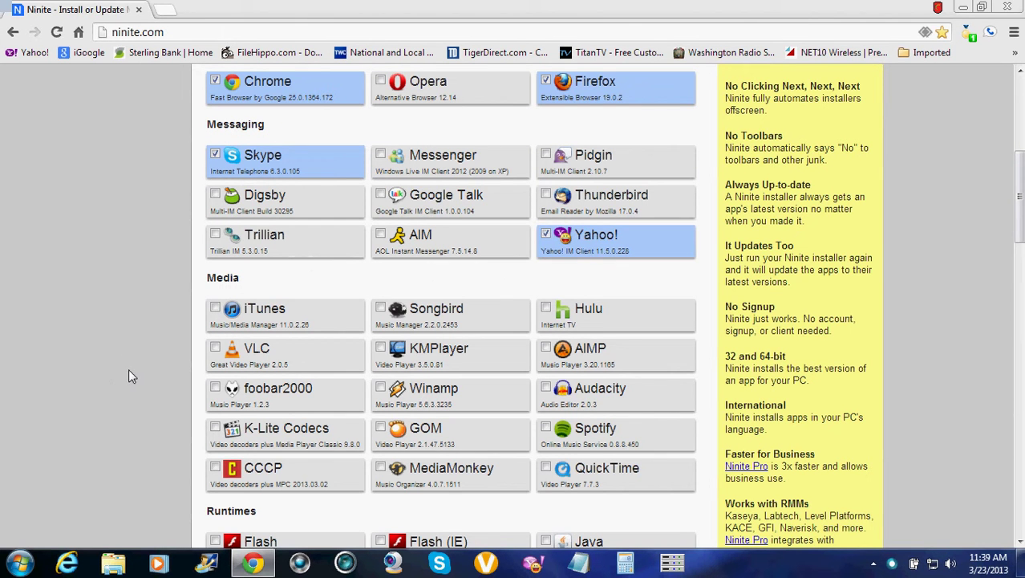
pyautogui.click(223, 353)
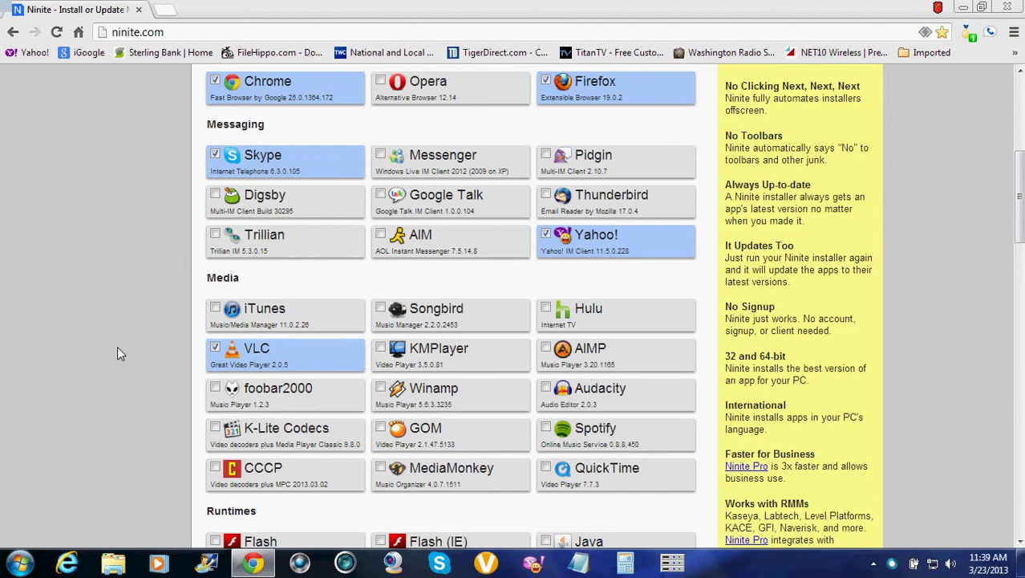
pyautogui.scroll(-2, 84, 356)
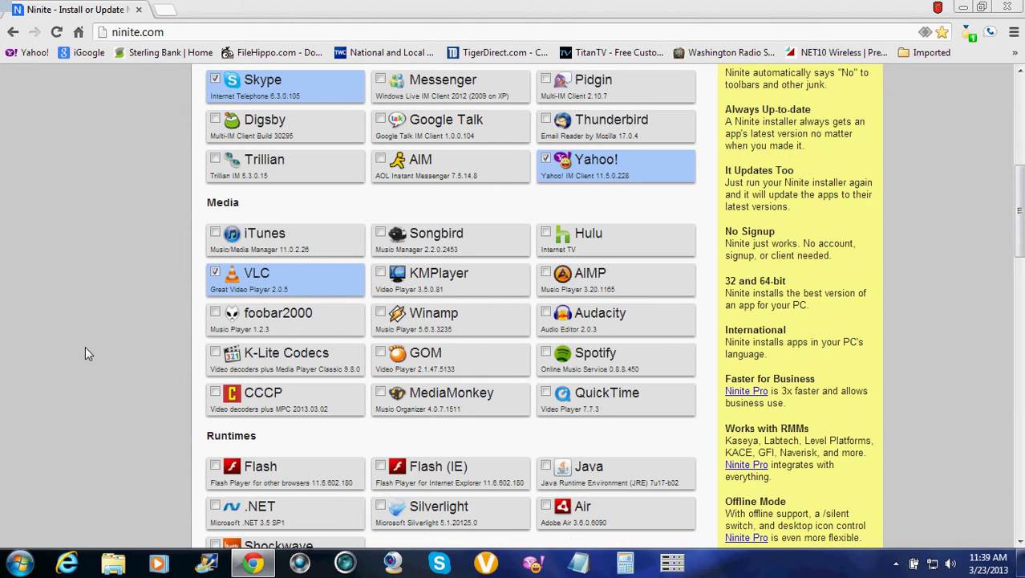
pyautogui.scroll(-2, 85, 353)
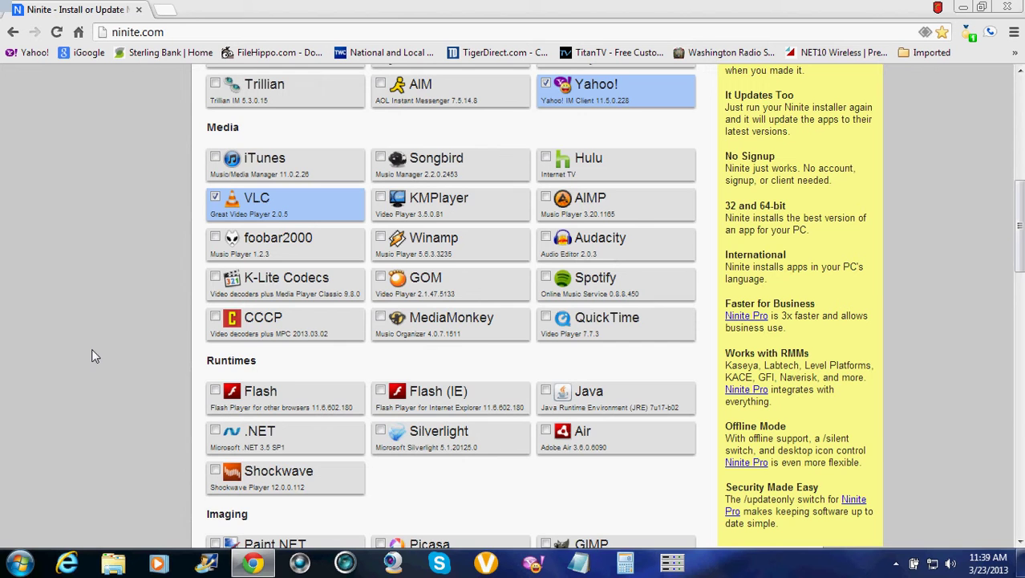
pyautogui.scroll(-2, 91, 356)
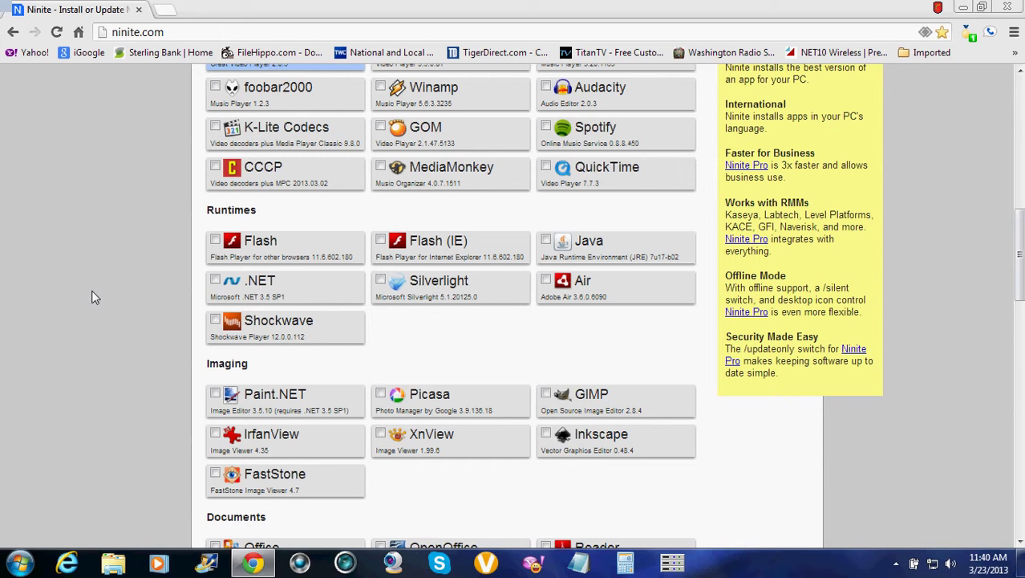
# Add Foxit Reader and LibreOffice to the installer selection.
pyautogui.scroll(-2, 113, 318)
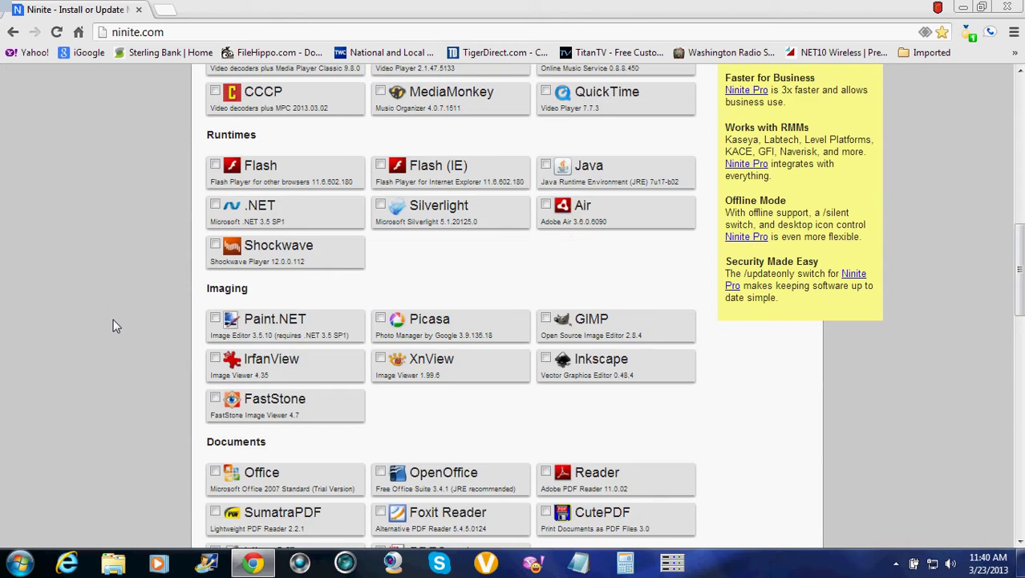
pyautogui.scroll(-2, 113, 325)
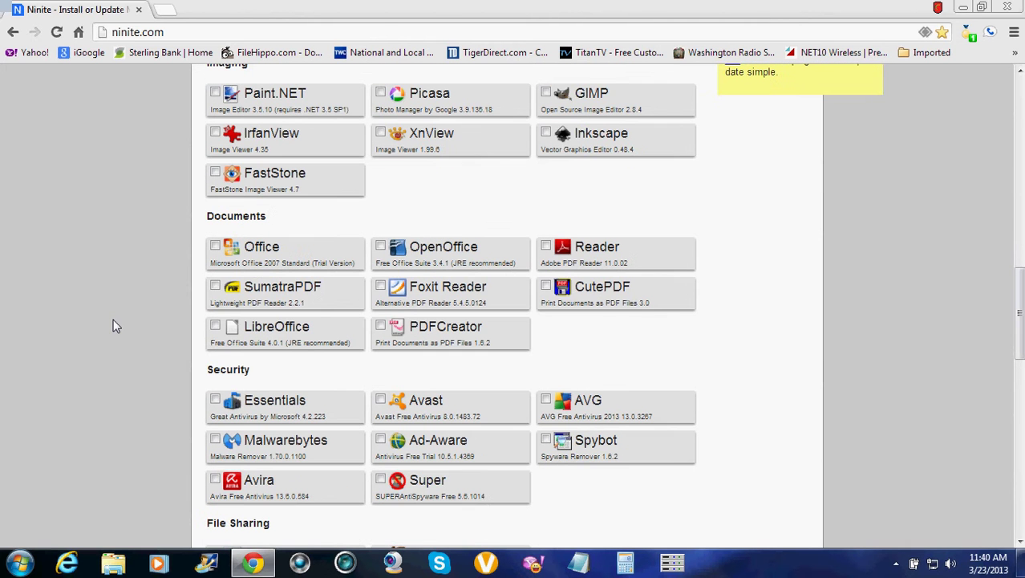
pyautogui.click(381, 288)
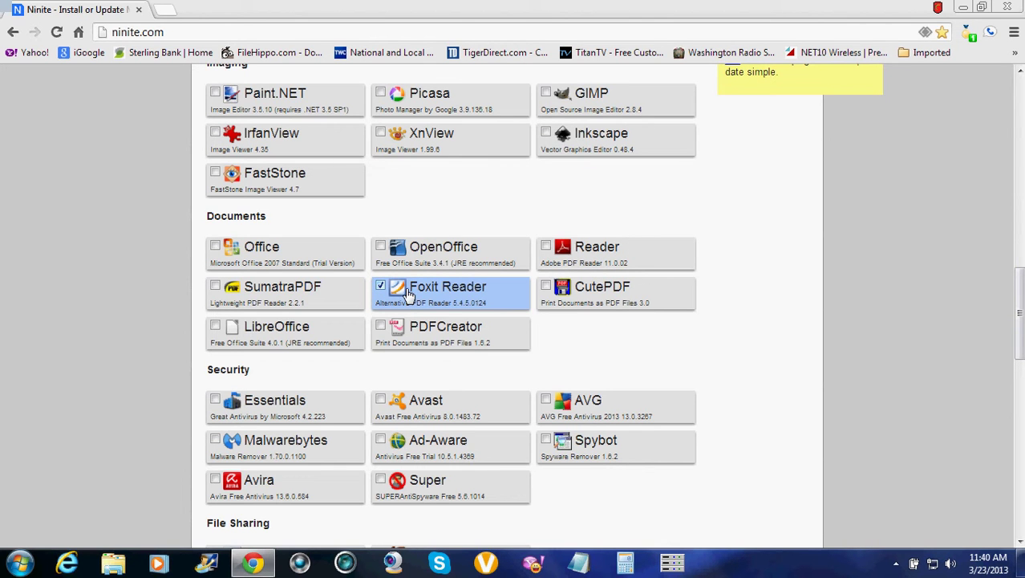
pyautogui.click(215, 327)
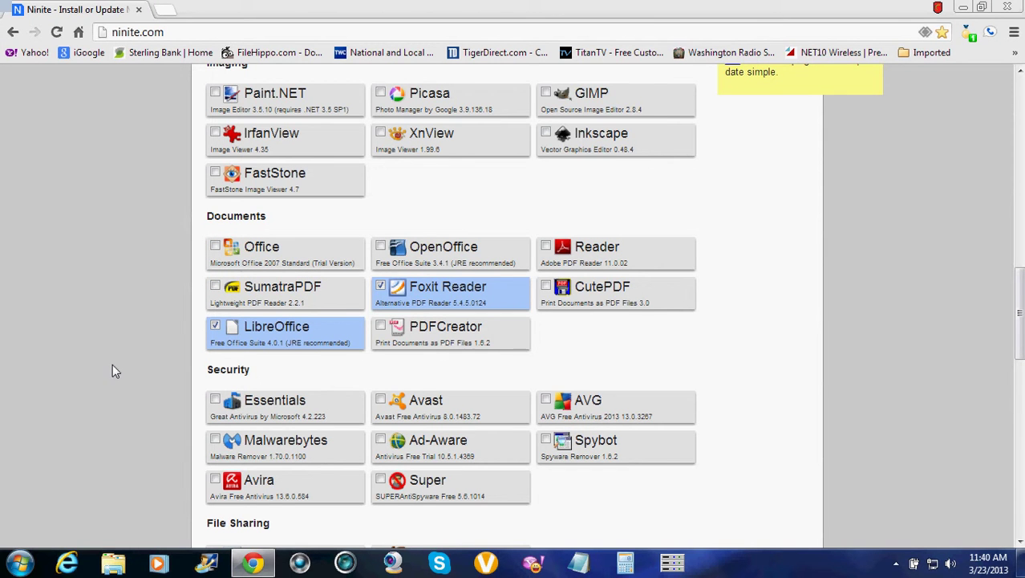
# Tick Microsoft Security Essentials, Malwarebytes, Spybot and SUPERAntiSpyware, scrolling down to Get Installer.
pyautogui.scroll(-2, 112, 372)
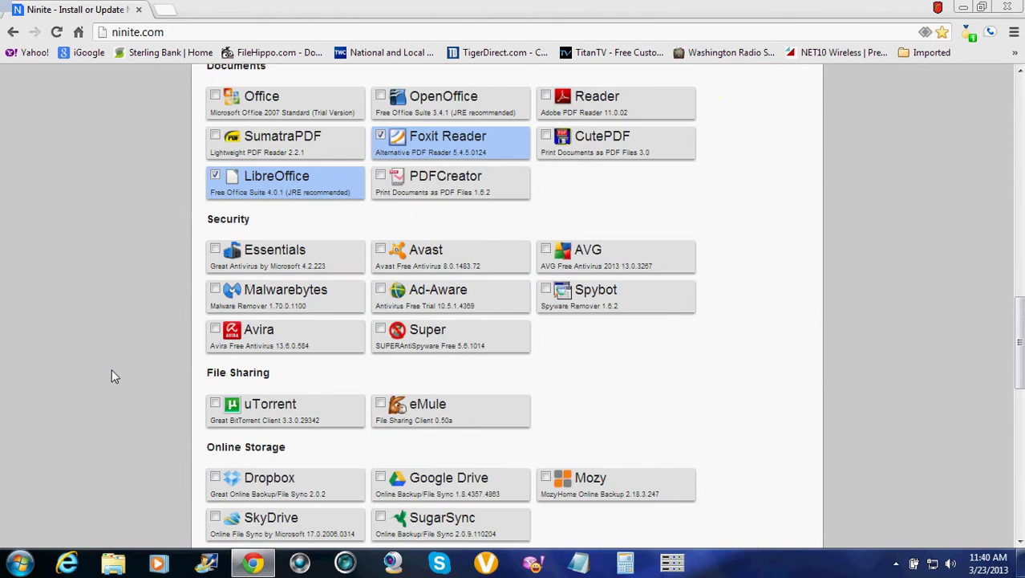
pyautogui.click(217, 251)
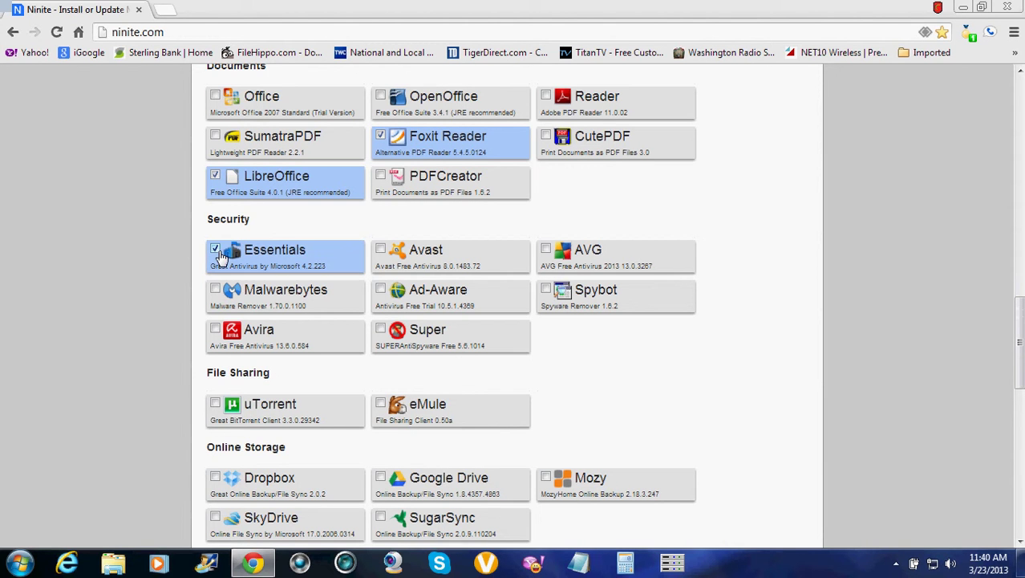
pyautogui.click(223, 295)
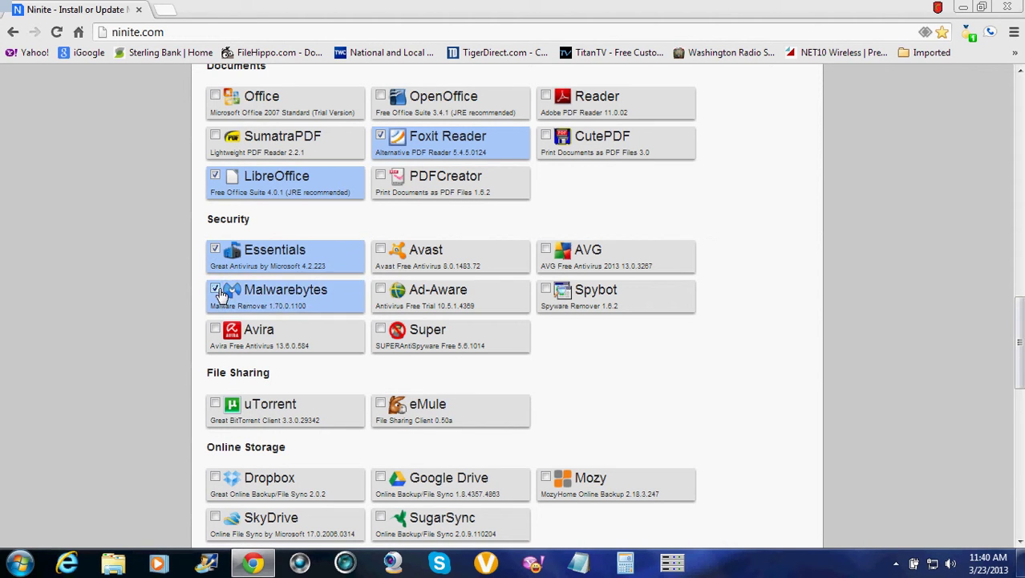
pyautogui.click(547, 292)
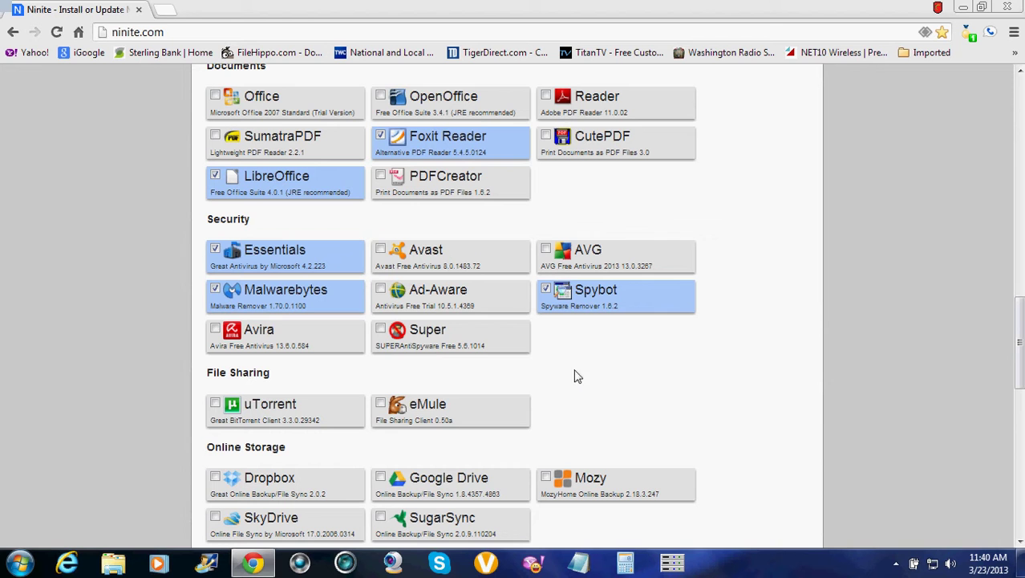
pyautogui.click(381, 330)
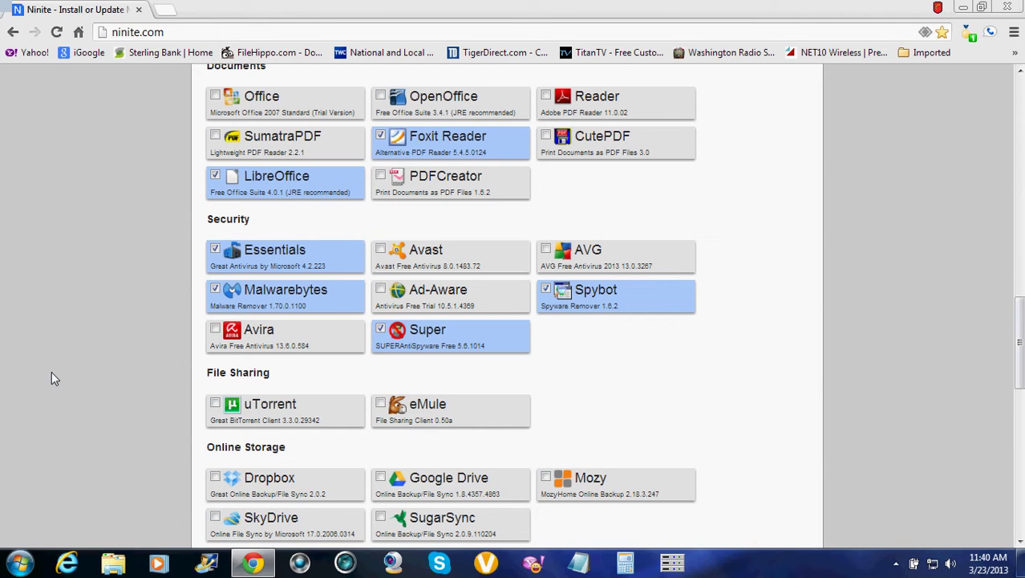
pyautogui.scroll(-2, 51, 378)
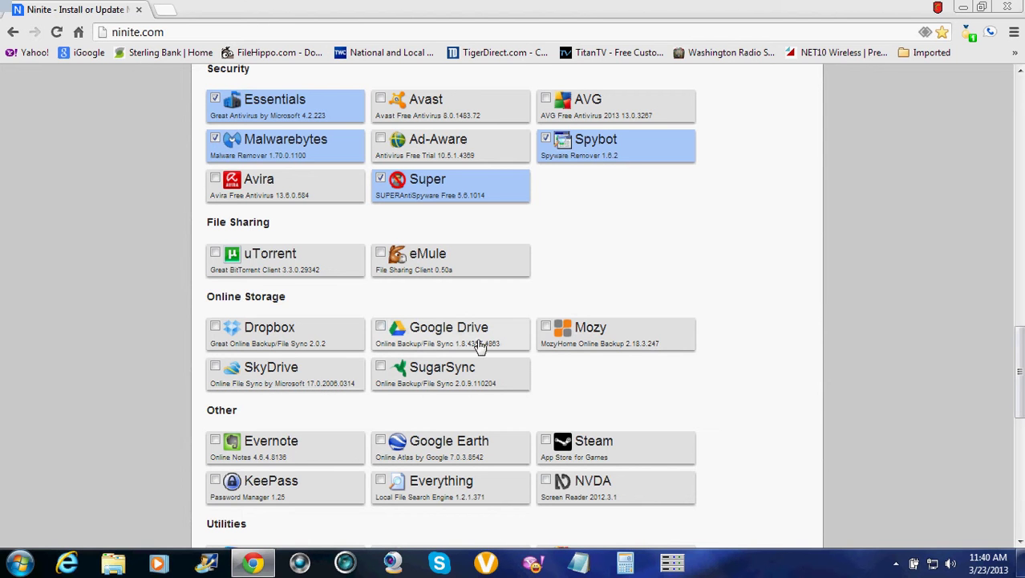
pyautogui.scroll(-3, 80, 417)
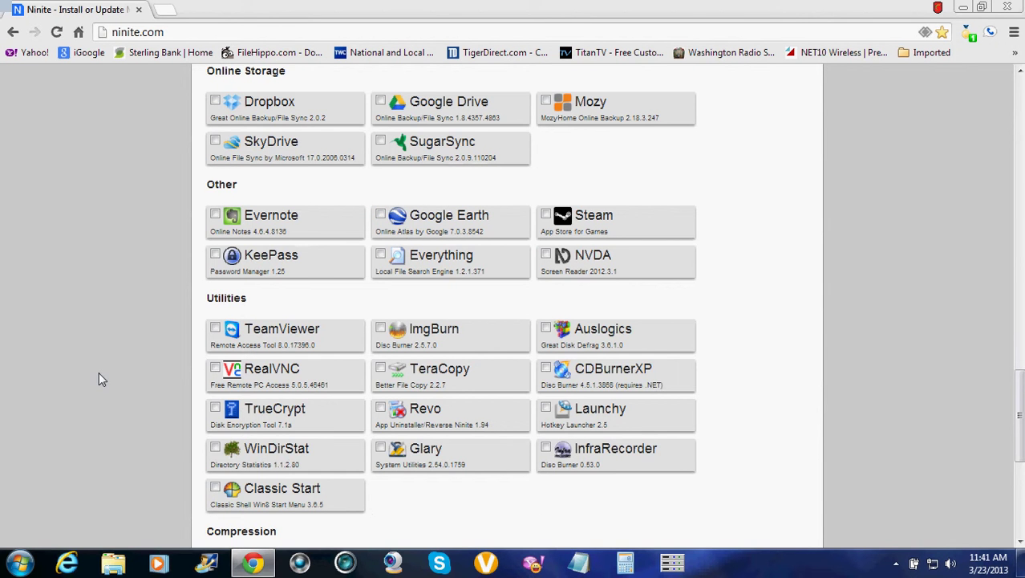
pyautogui.scroll(-5, 100, 371)
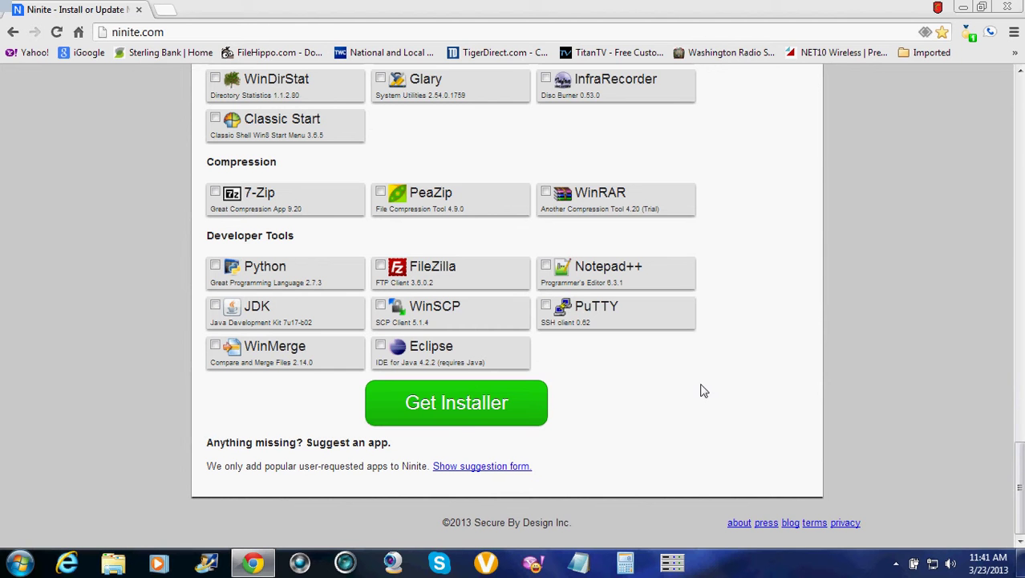
# Download the custom Ninite installer, then close the download bar and minimize Chrome.
pyautogui.click(462, 403)
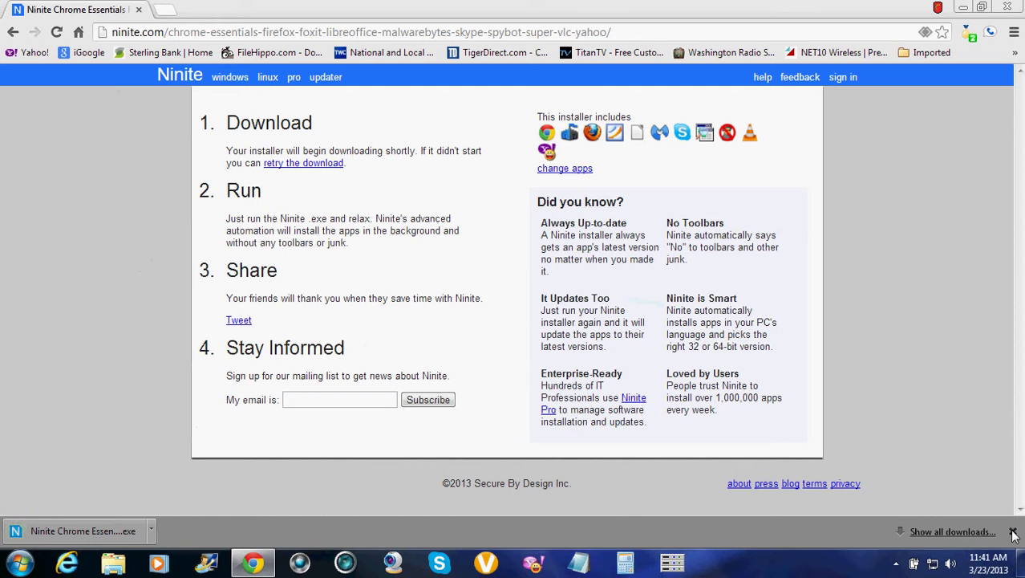
pyautogui.click(1013, 533)
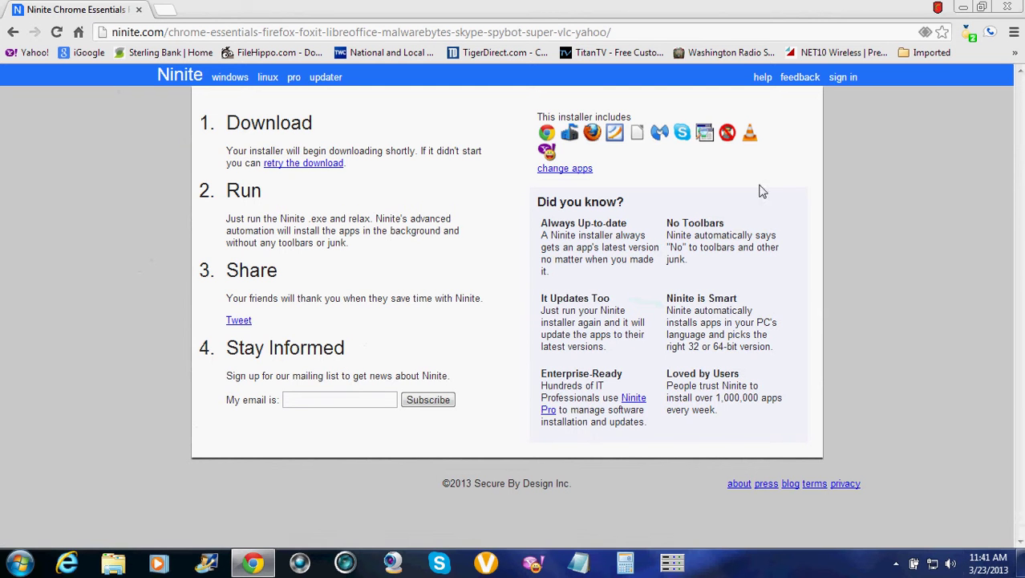
pyautogui.click(962, 7)
pyautogui.click(23, 562)
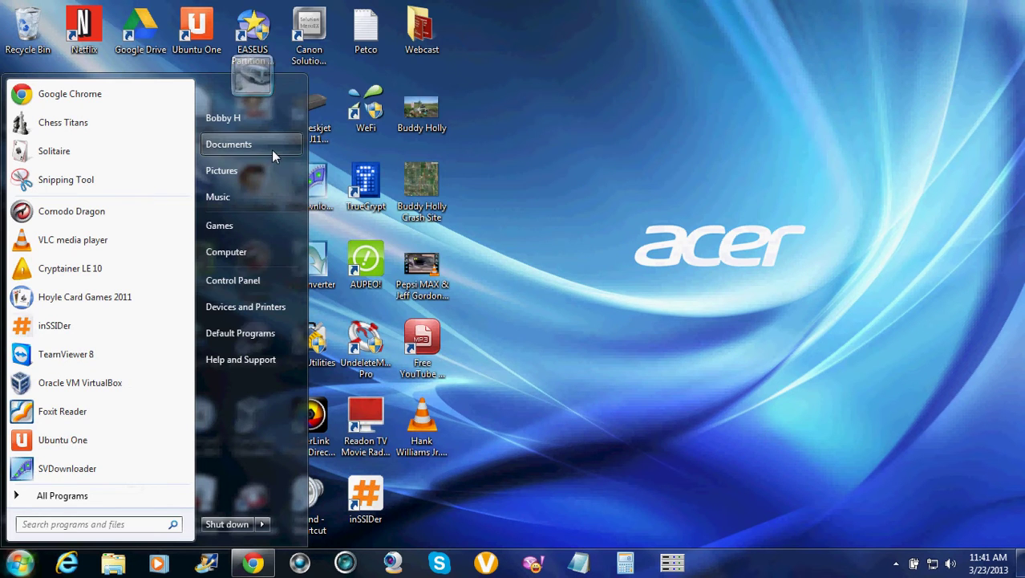
# Check the 249 KB Ninite installer in the Downloads folder, then close Explorer.
pyautogui.click(271, 149)
pyautogui.click(306, 132)
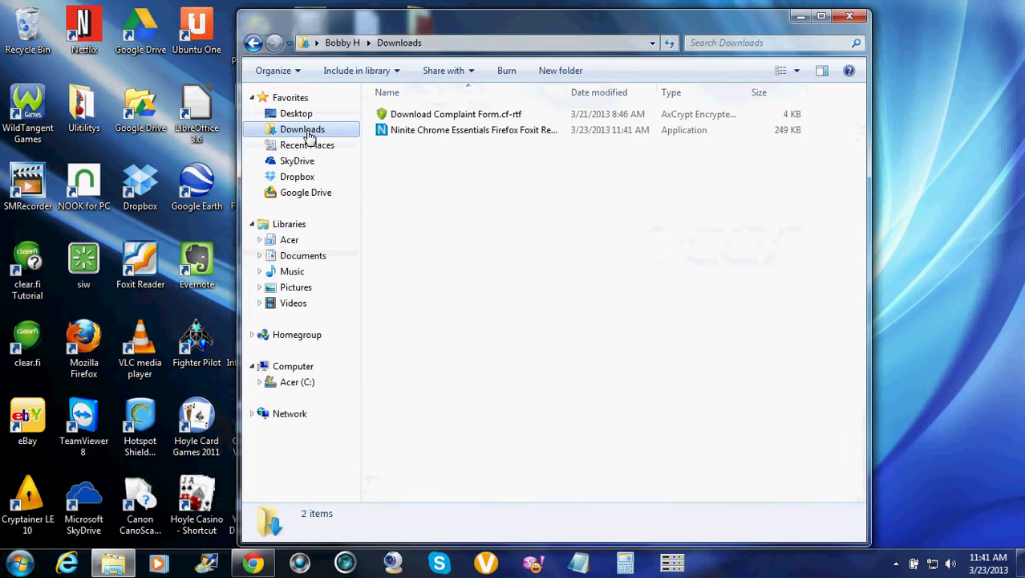
pyautogui.rightClick(459, 137)
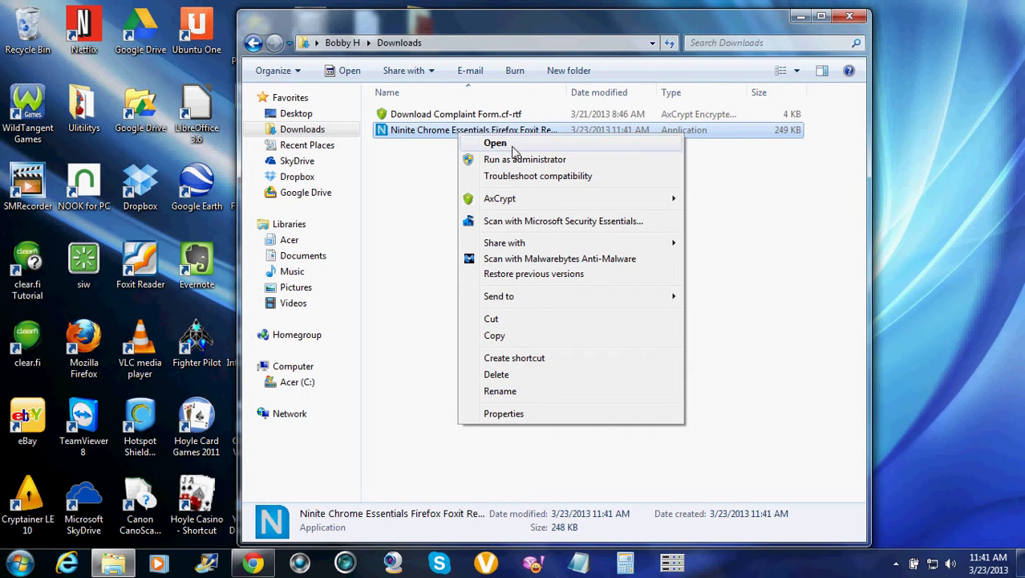
pyautogui.click(404, 204)
pyautogui.moveTo(505, 151)
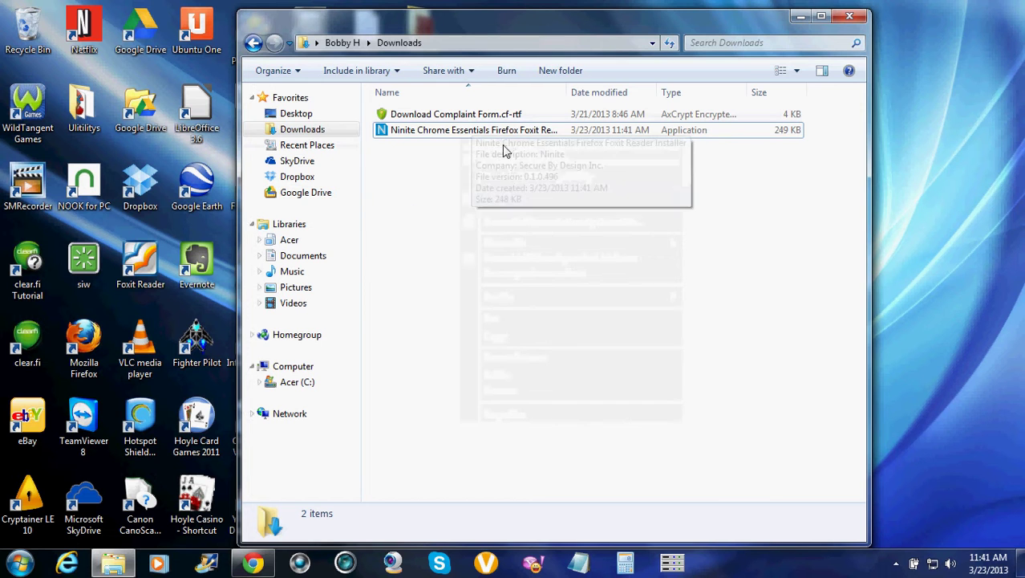
pyautogui.click(855, 16)
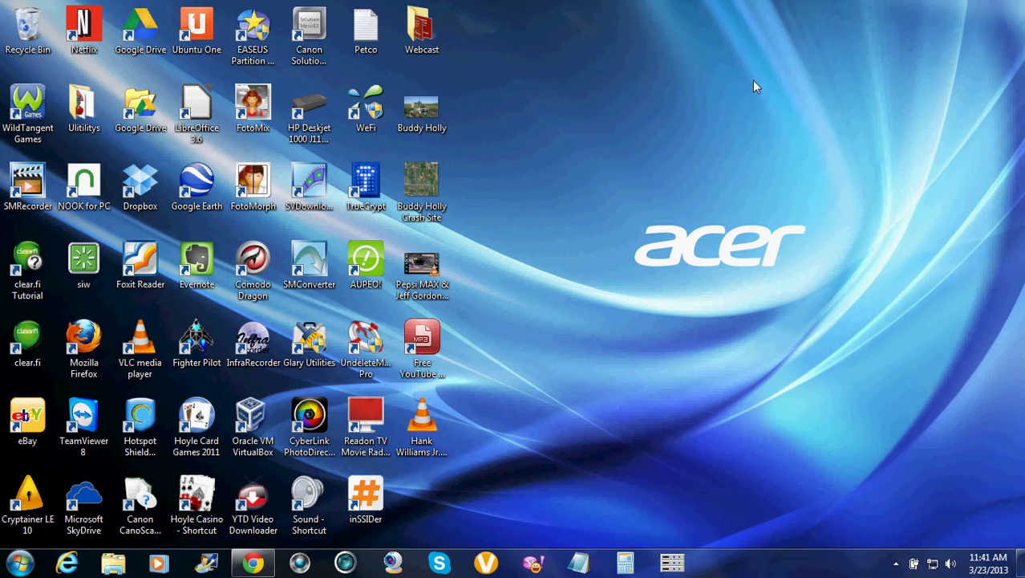
# Restore the Ninite download page and open FileHippo.com from the bookmarks bar.
pyautogui.click(239, 564)
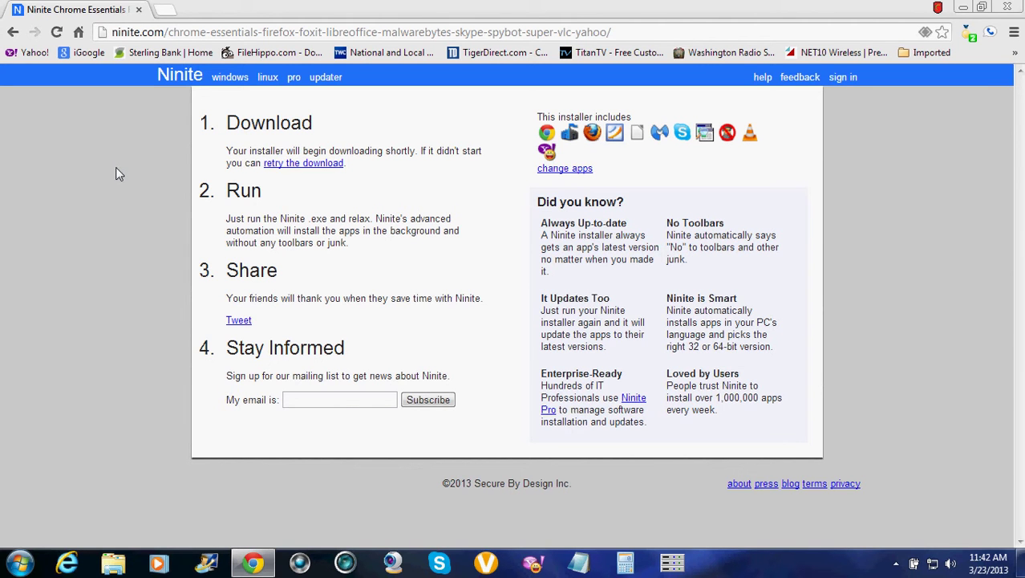
pyautogui.click(270, 56)
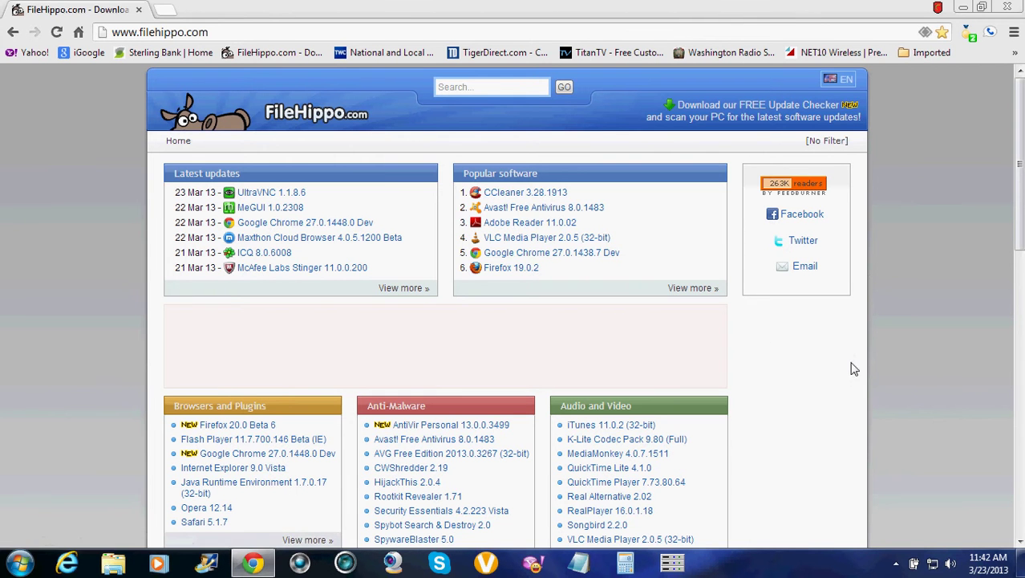
# Browse FileHippo's homepage software categories, then minimize the browser to the desktop.
pyautogui.scroll(-2, 853, 384)
pyautogui.scroll(-1, 853, 389)
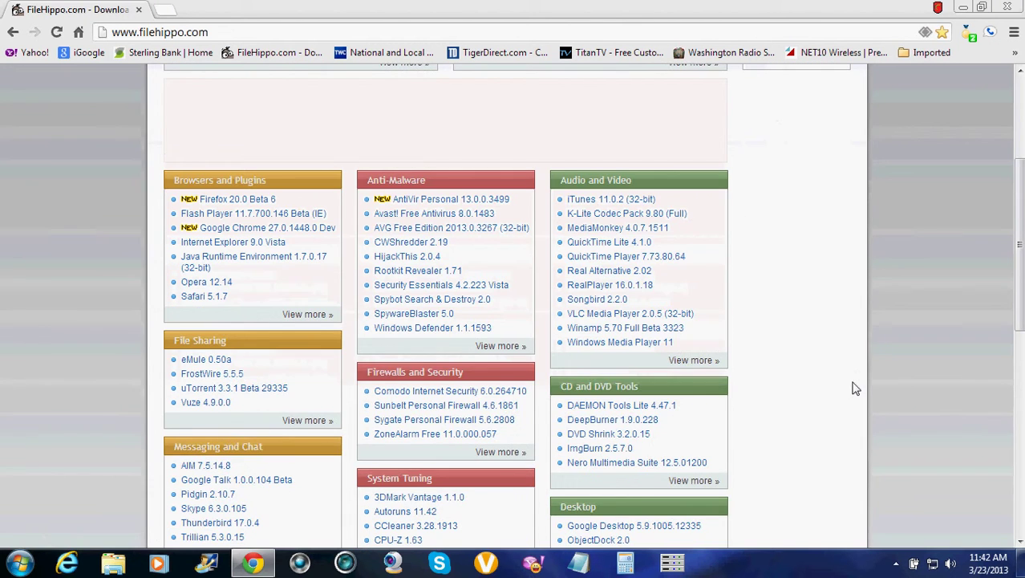
pyautogui.scroll(-3, 855, 388)
pyautogui.scroll(3, 468, 218)
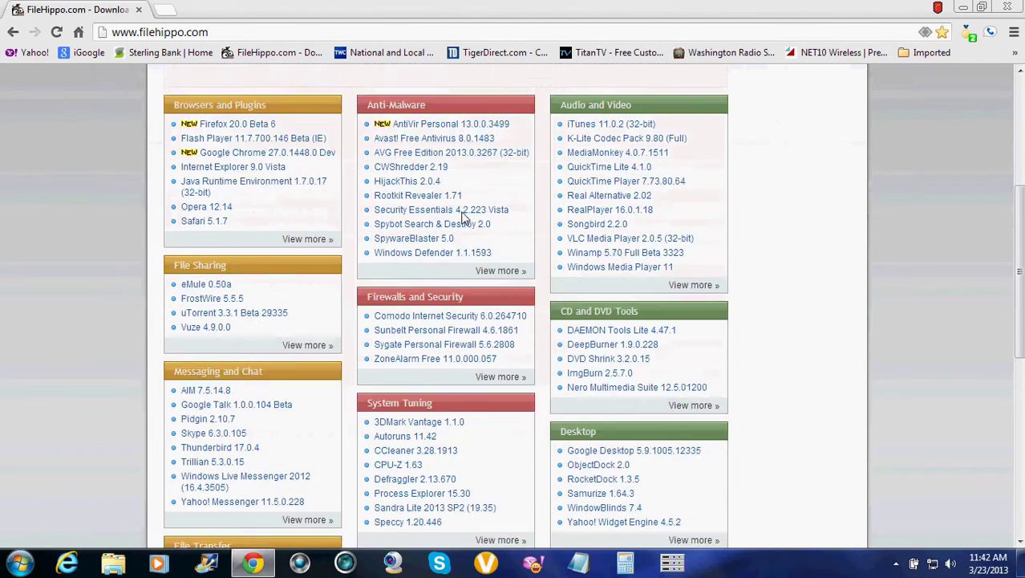
pyautogui.scroll(-3, 769, 334)
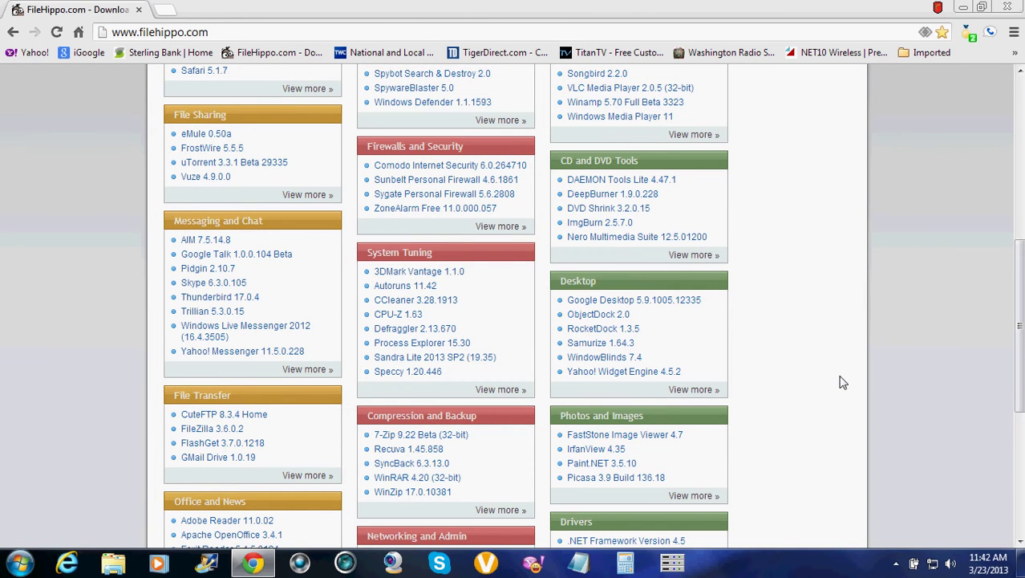
pyautogui.scroll(6, 842, 383)
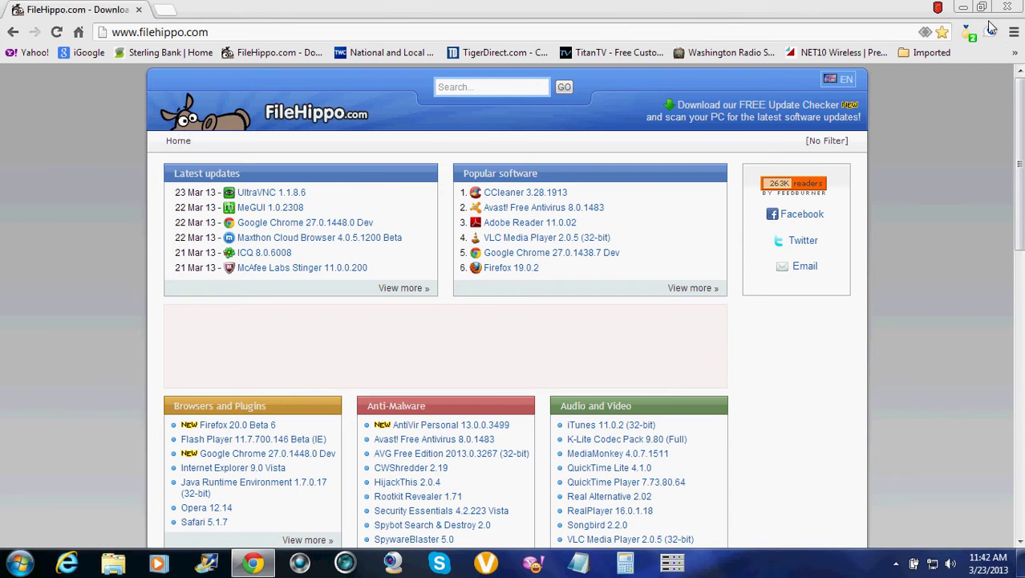
pyautogui.click(964, 8)
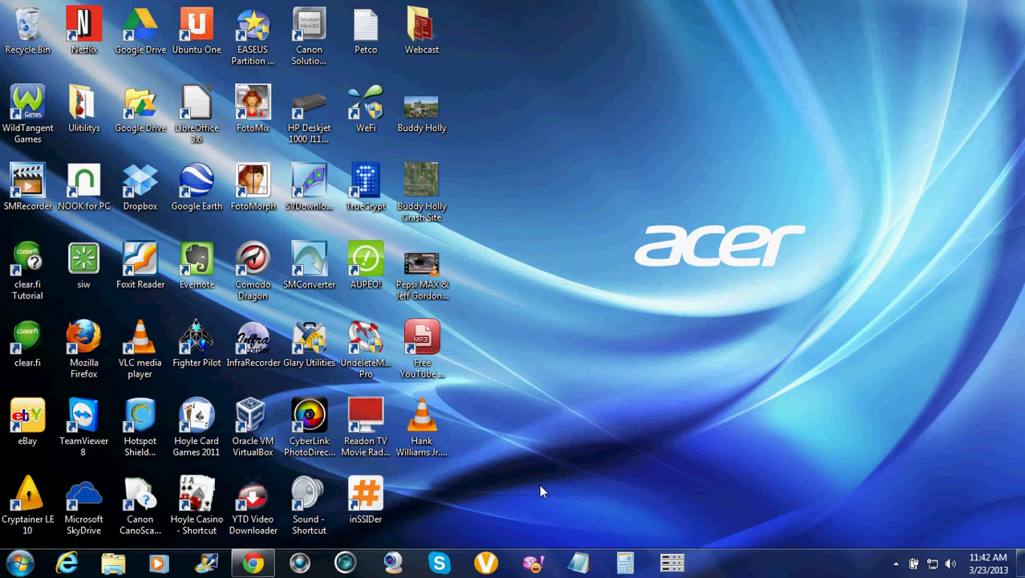